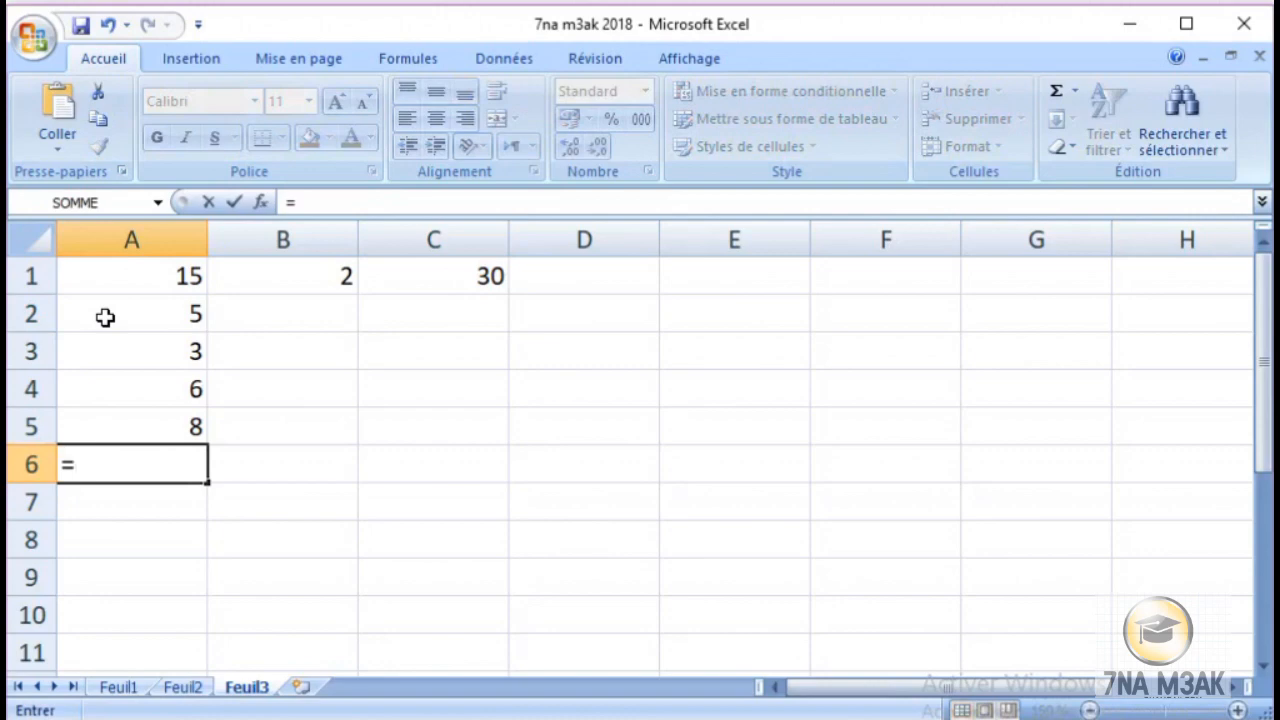
{"action": "left_click", "coordinate": [135, 210]}
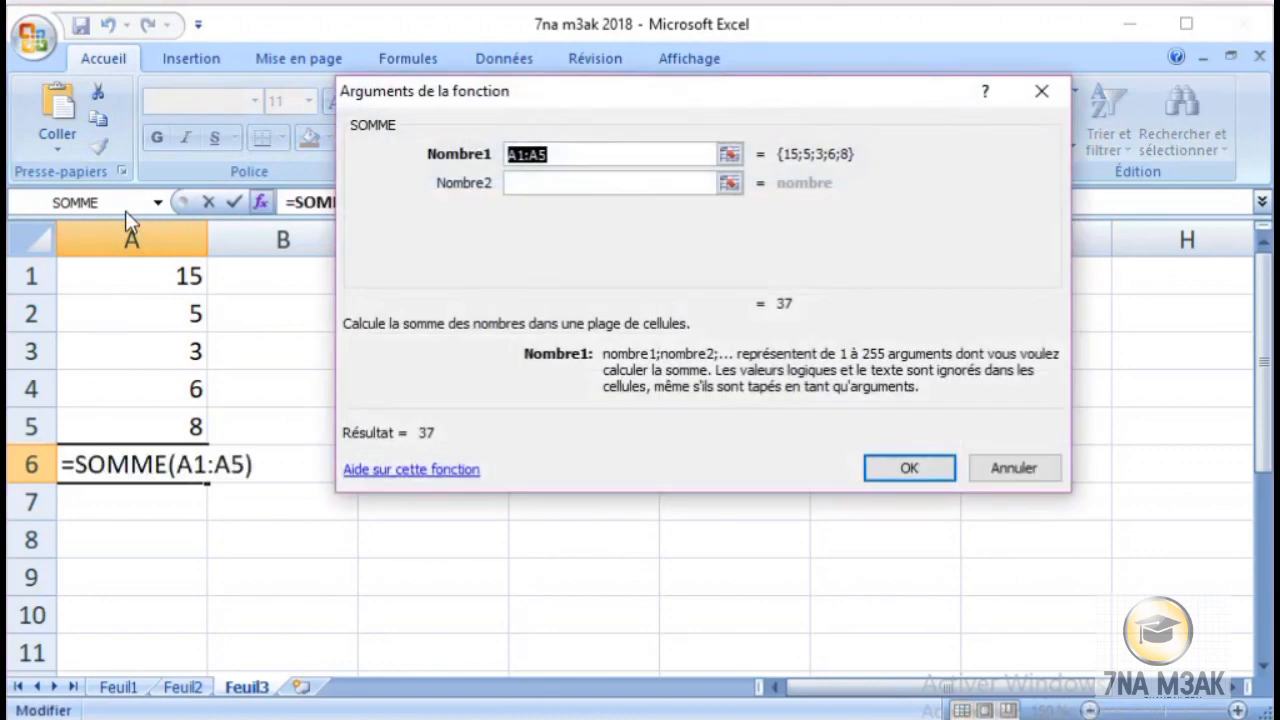
{"action": "left_click", "coordinate": [242, 465]}
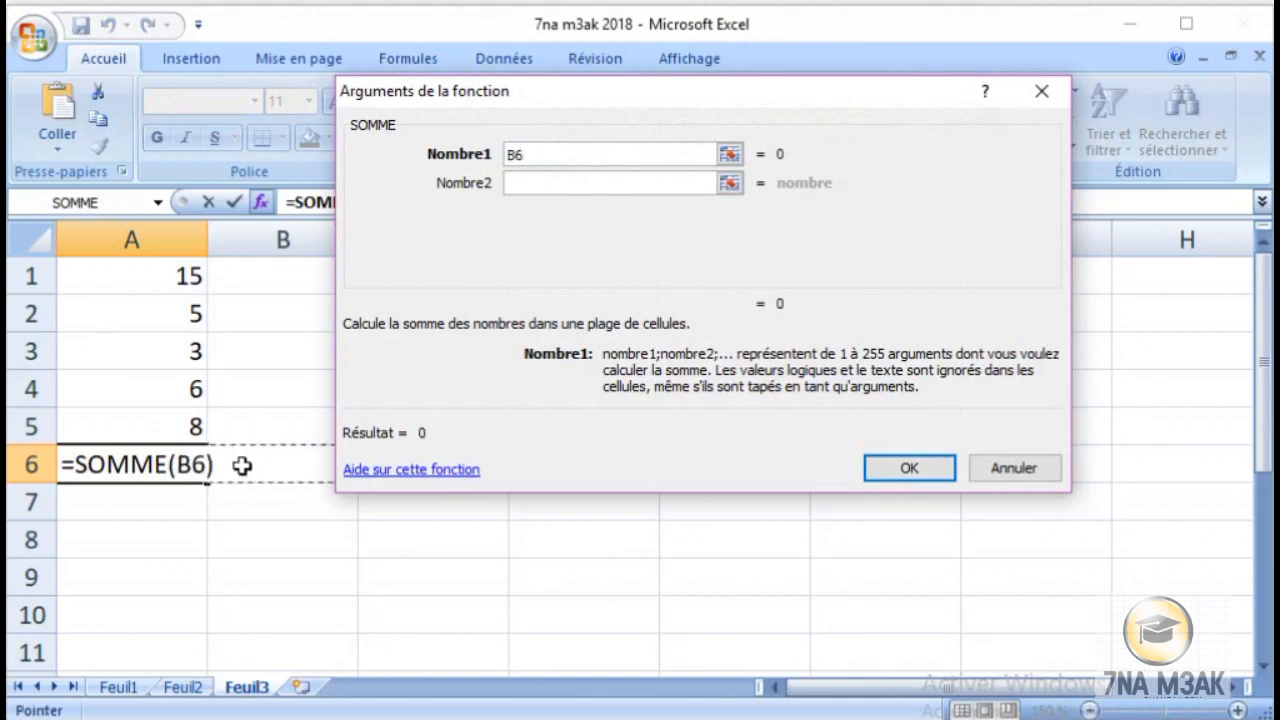
{"action": "left_click", "coordinate": [198, 467]}
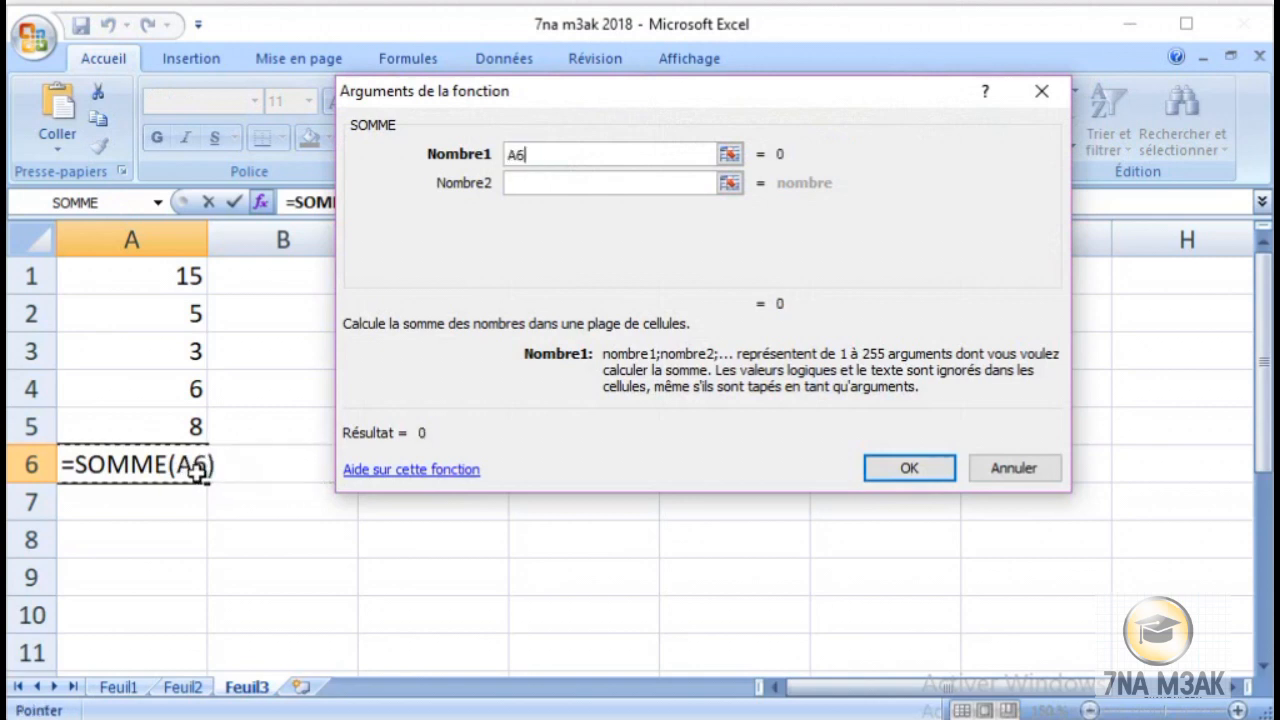
{"action": "left_click", "coordinate": [1041, 91]}
Enter the formula =SOMME(A1:A5) in cell A6 to total the first column
{"action": "double_click", "coordinate": [143, 456]}
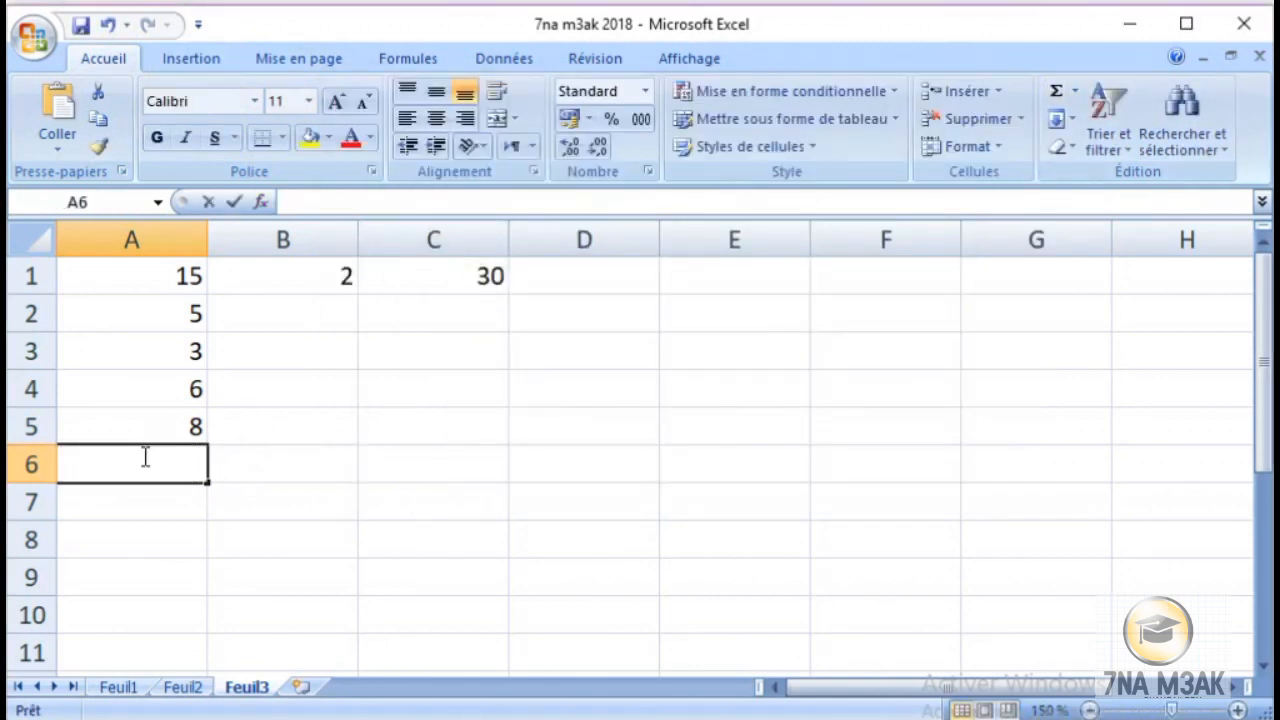
{"action": "type", "text": "=som"}
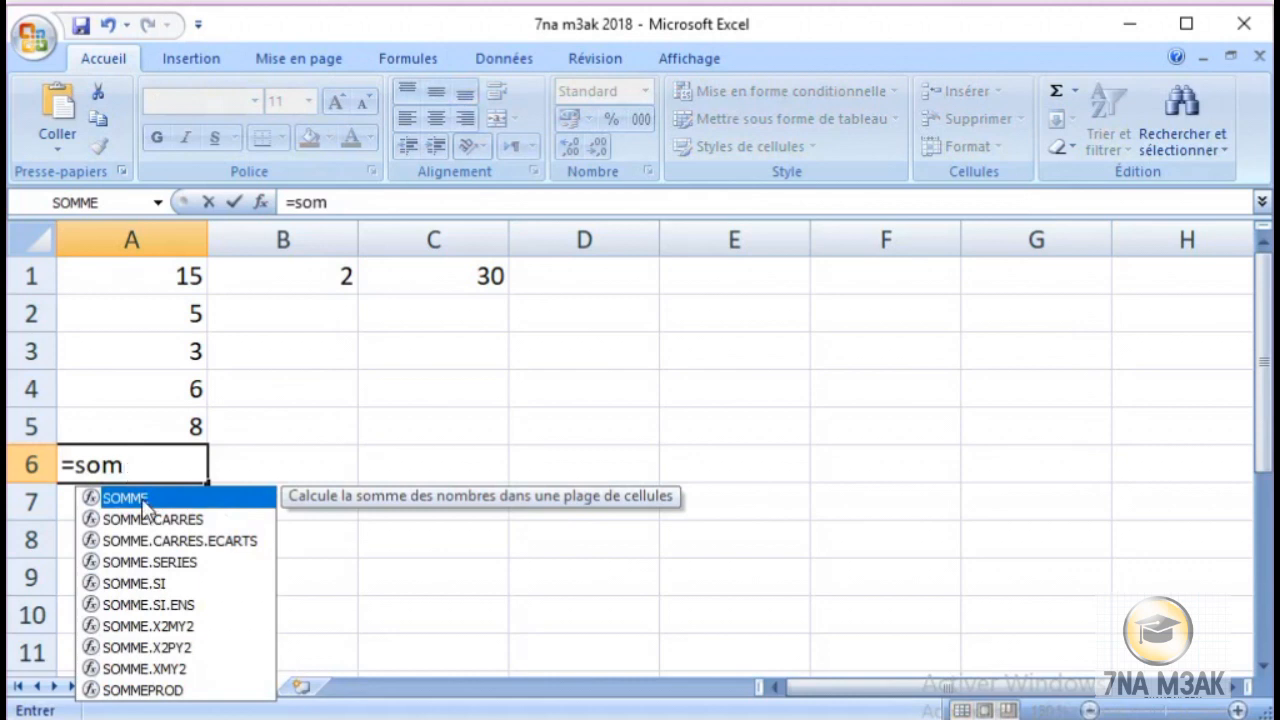
{"action": "key", "text": "Tab"}
{"action": "left_click_drag", "start_coordinate": [191, 272], "coordinate": [165, 419]}
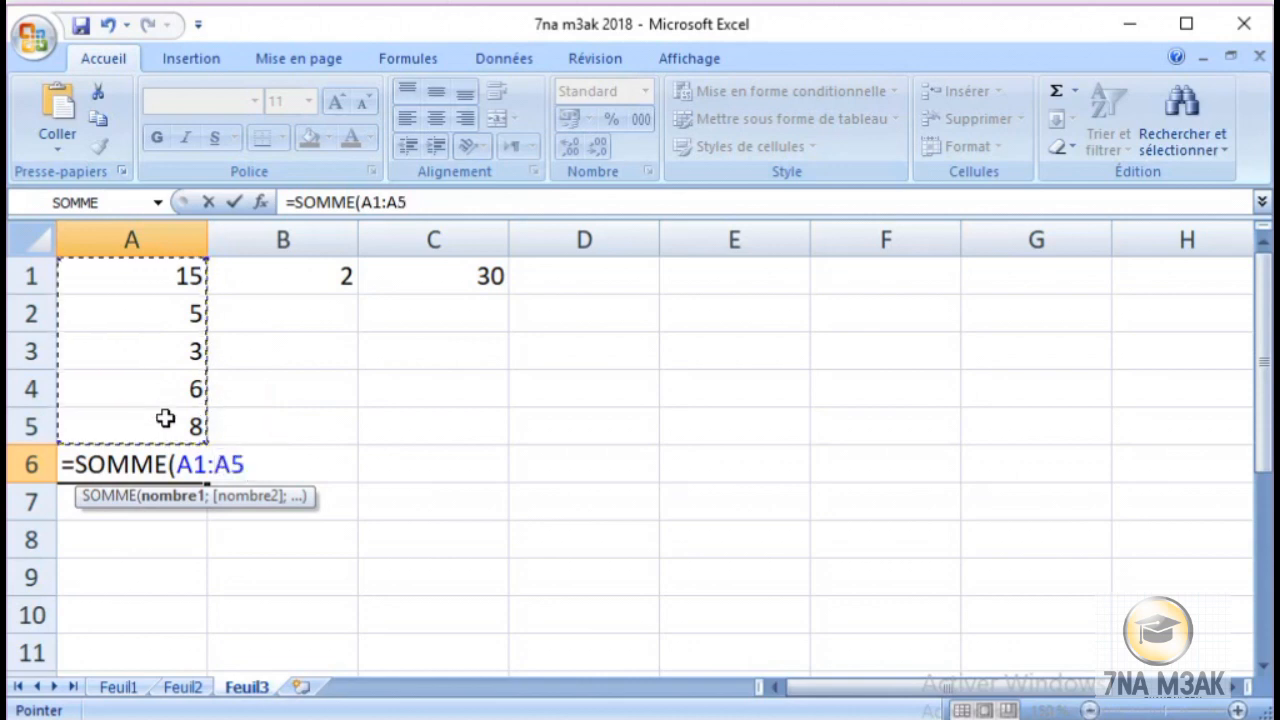
{"action": "type", "text": ")"}
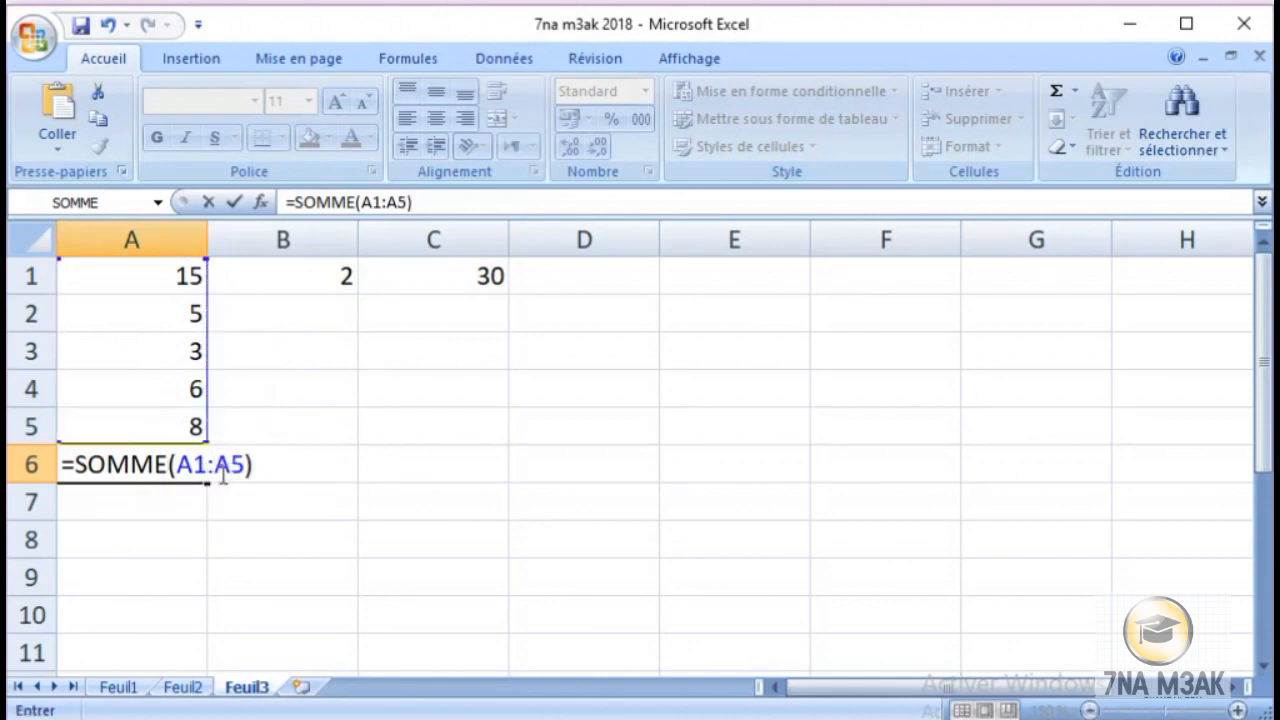
{"action": "key", "text": "Return"}
{"action": "left_click", "coordinate": [154, 467]}
{"action": "double_click", "coordinate": [154, 467]}
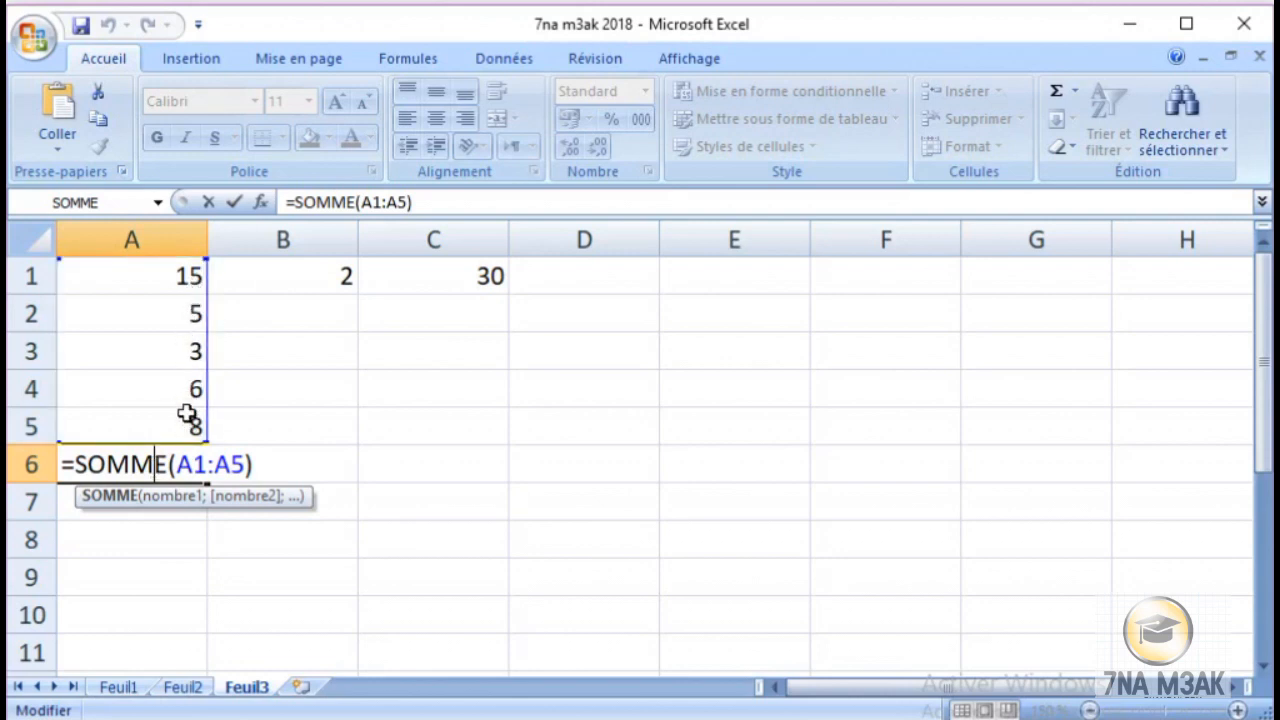
{"action": "scroll", "coordinate": [186, 412], "scroll_direction": "down", "scroll_amount": 5}
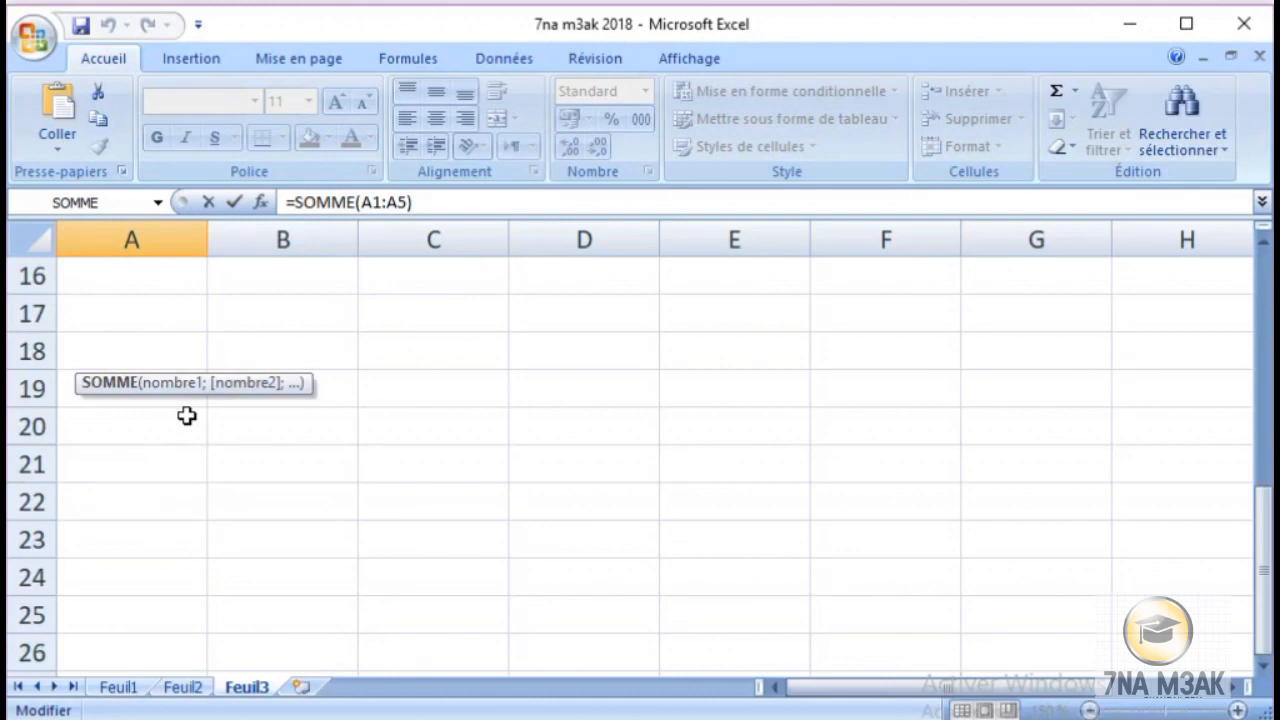
{"action": "left_click", "coordinate": [186, 415]}
{"action": "key", "text": "Up"}
{"action": "key", "text": "Up"}
{"action": "key", "text": "Up"}
{"action": "key", "text": "Up"}
{"action": "key", "text": "Up"}
{"action": "key", "text": "Up"}
{"action": "key", "text": "Up"}
{"action": "key", "text": "Up"}
{"action": "key", "text": "Up"}
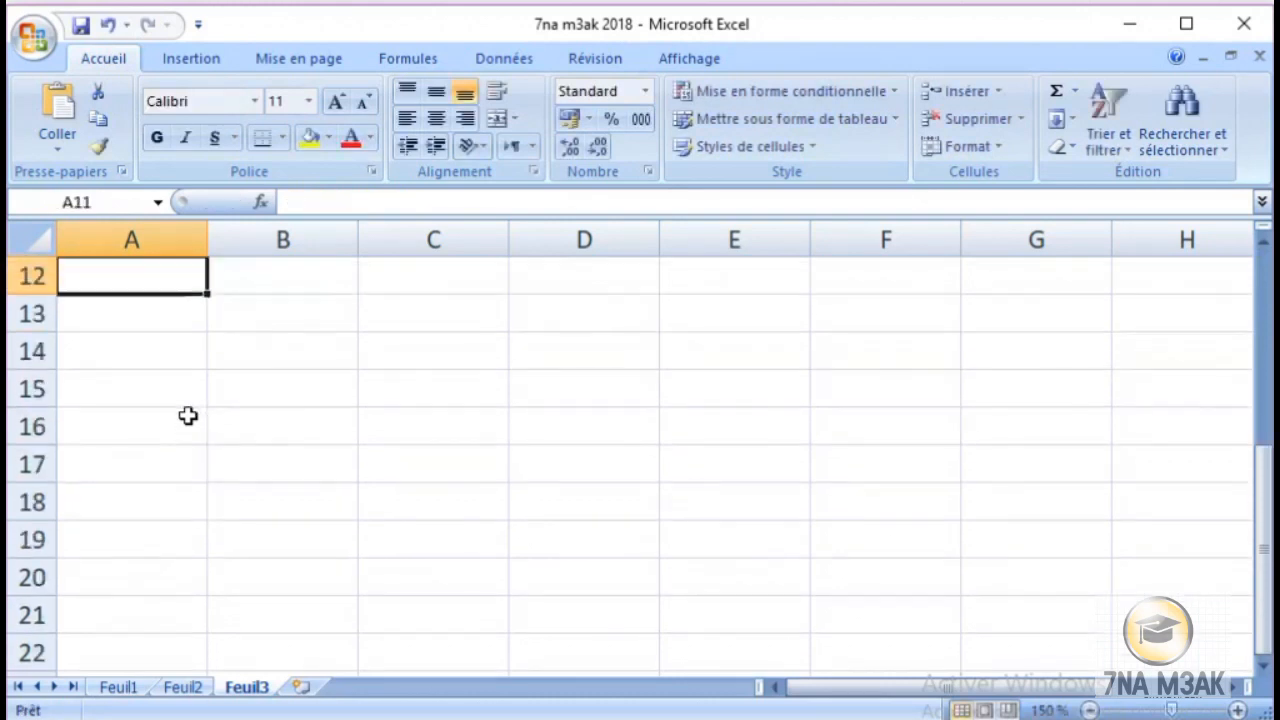
{"action": "key", "text": "Up"}
{"action": "key", "text": "Up"}
{"action": "key", "text": "Up"}
{"action": "key", "text": "Up"}
{"action": "key", "text": "Up"}
{"action": "key", "text": "Up"}
{"action": "key", "text": "Up"}
{"action": "key", "text": "Up"}
{"action": "key", "text": "Up"}
{"action": "key", "text": "Up"}
Delete the SOMME formula from cell A6, leaving the cell empty
{"action": "double_click", "coordinate": [186, 463]}
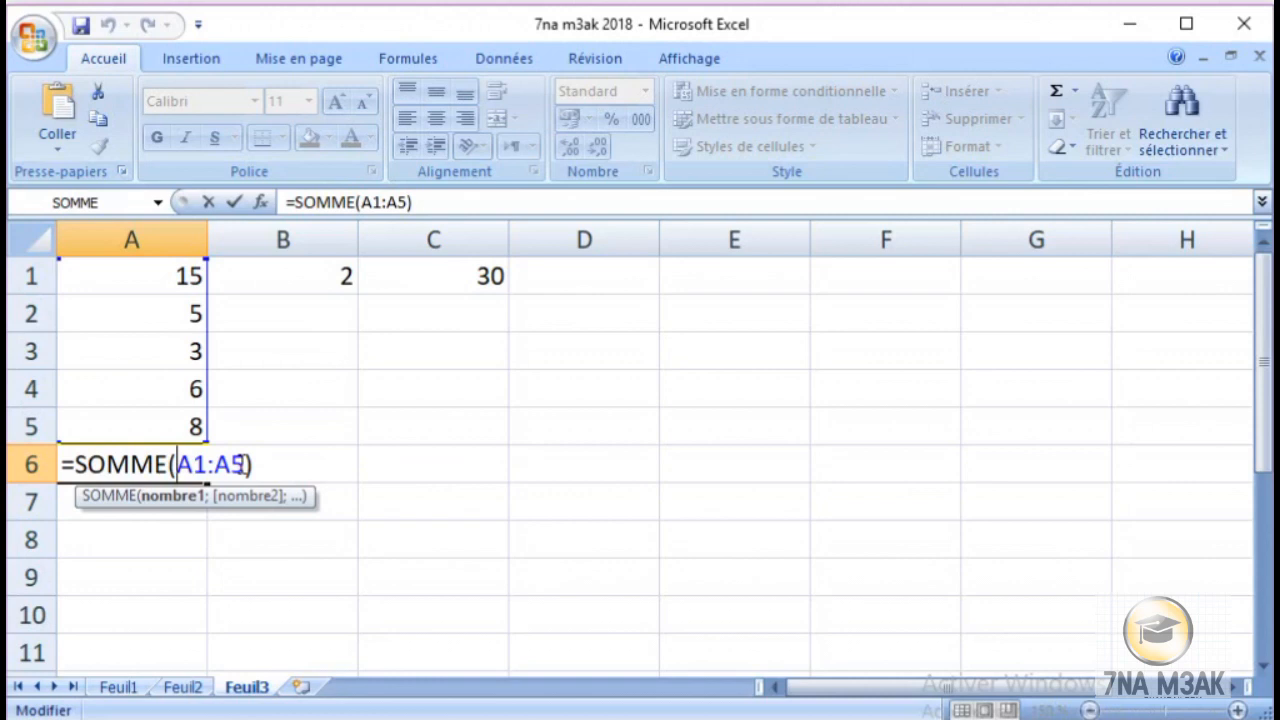
{"action": "key", "text": "Right"}
{"action": "key", "text": "Right"}
{"action": "key", "text": "Right"}
{"action": "key", "text": "Right"}
{"action": "key", "text": "Right"}
{"action": "key", "text": "Delete"}
{"action": "key", "text": "BackSpace"}
{"action": "key", "text": "BackSpace"}
{"action": "key", "text": "BackSpace"}
{"action": "key", "text": "BackSpace"}
{"action": "key", "text": "BackSpace"}
{"action": "key", "text": "BackSpace"}
{"action": "key", "text": "BackSpace"}
{"action": "key", "text": "BackSpace"}
{"action": "key", "text": "BackSpace"}
{"action": "key", "text": "BackSpace"}
{"action": "key", "text": "BackSpace"}
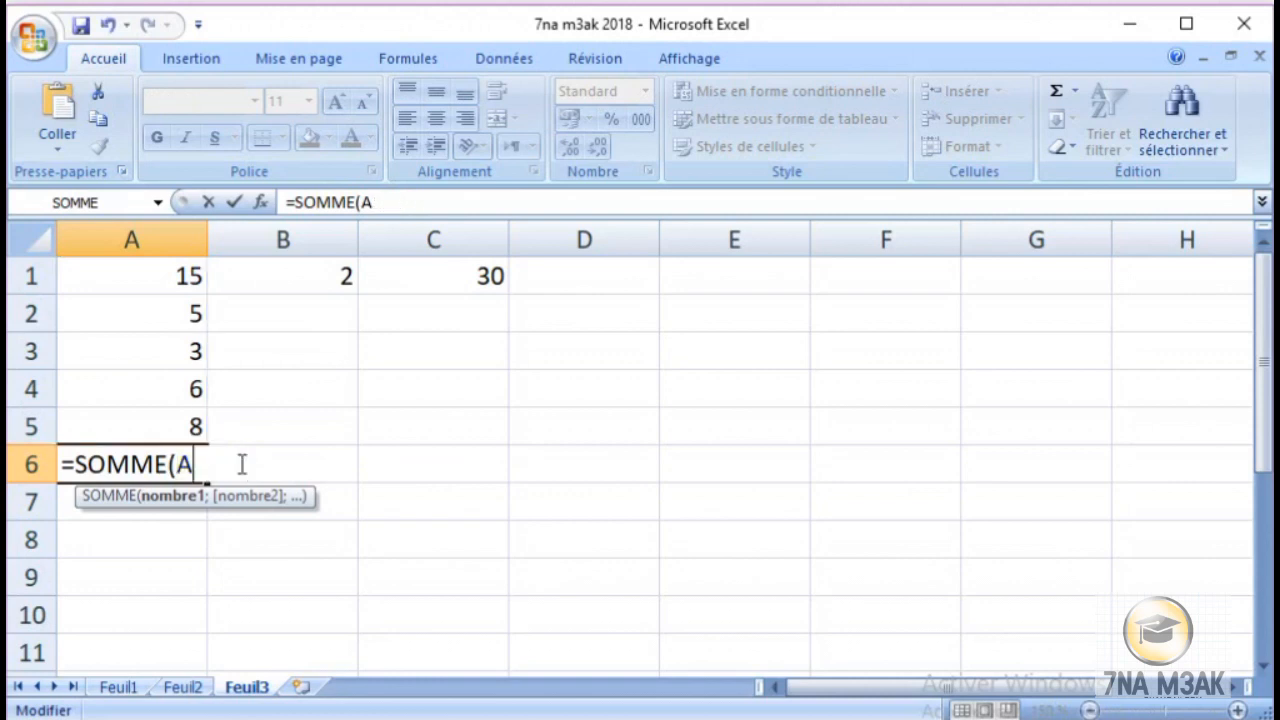
{"action": "key", "text": "Escape"}
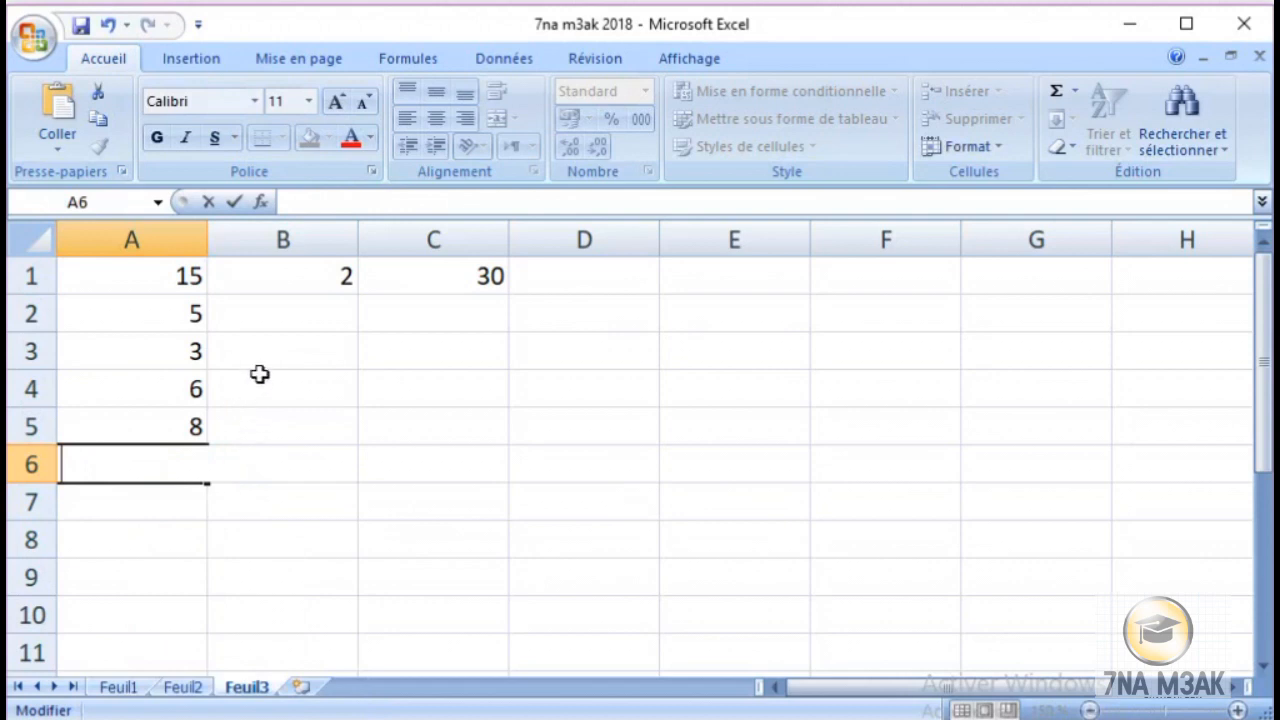
Fill cells B2 to B5 with the values 5, 3, 5 and 6
{"action": "left_click", "coordinate": [274, 318]}
{"action": "double_click", "coordinate": [270, 310]}
{"action": "type", "text": "5"}
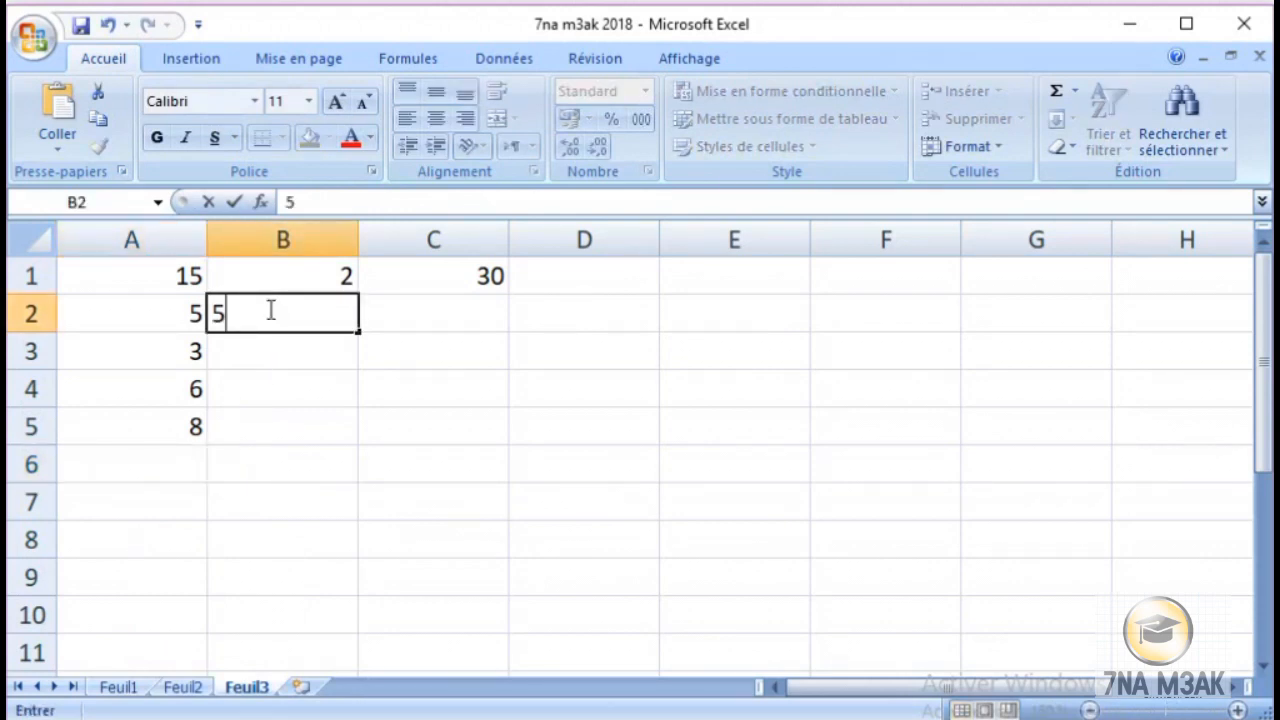
{"action": "key", "text": "Return"}
{"action": "type", "text": "3"}
{"action": "key", "text": "Return"}
{"action": "type", "text": "5"}
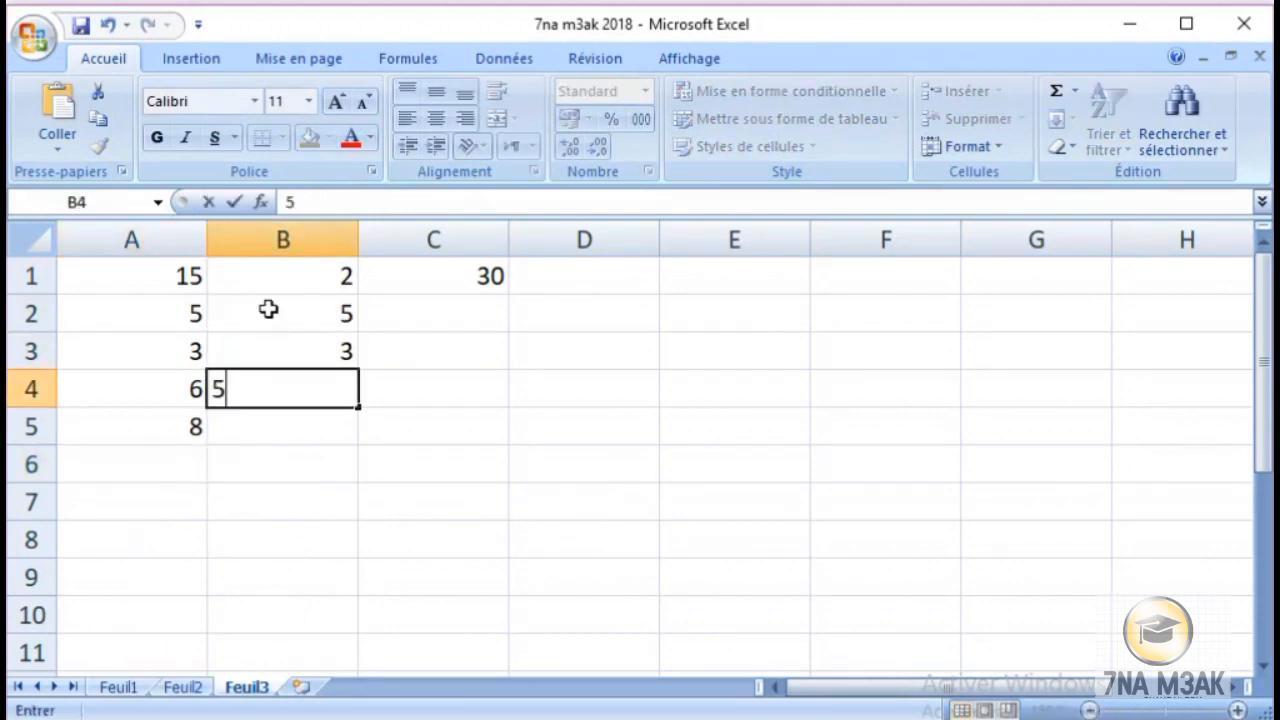
{"action": "key", "text": "Return"}
{"action": "type", "text": "6"}
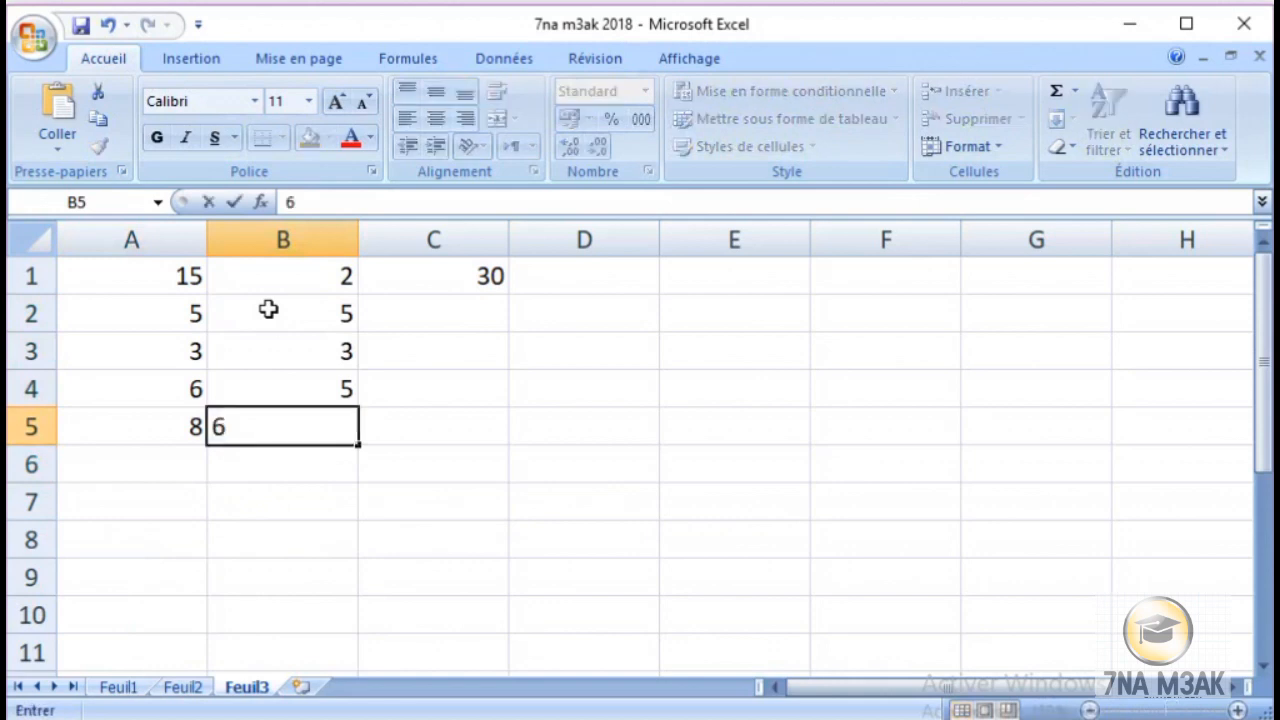
{"action": "key", "text": "Return"}
Write the formula =SOMME(A1:B5) in cell C6 to total the two-column range
{"action": "left_click", "coordinate": [402, 465]}
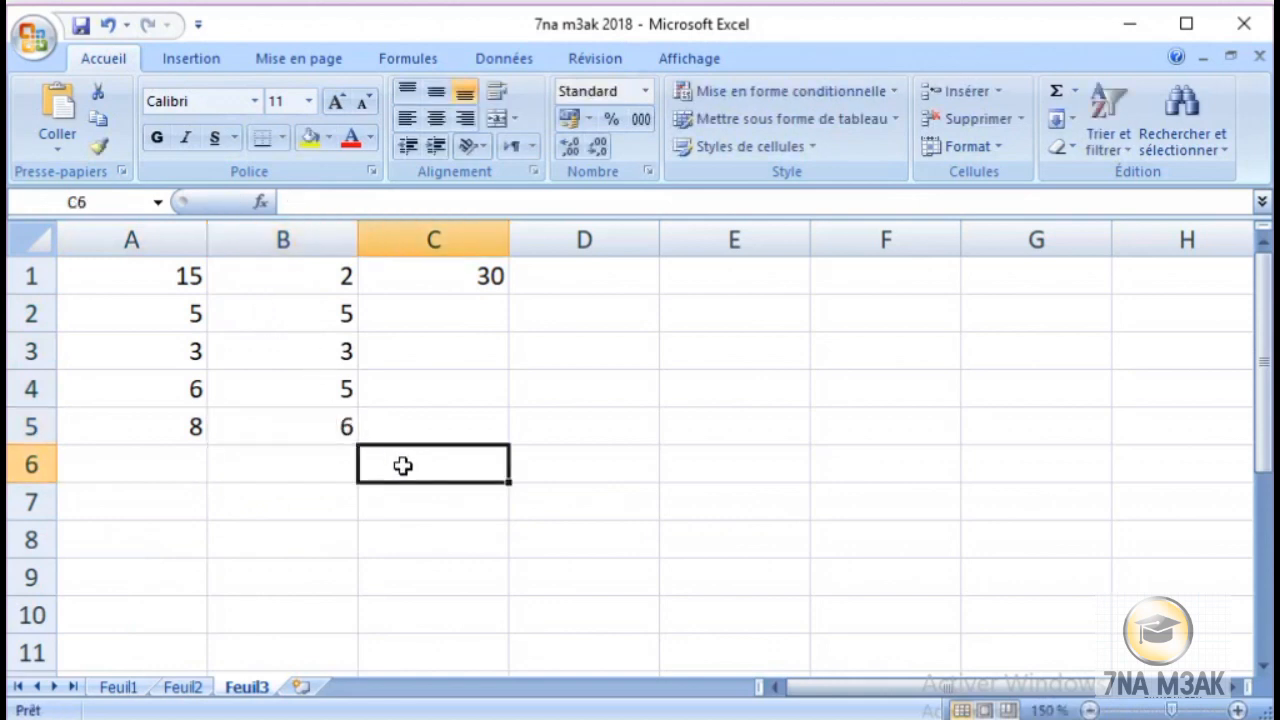
{"action": "type", "text": "=s"}
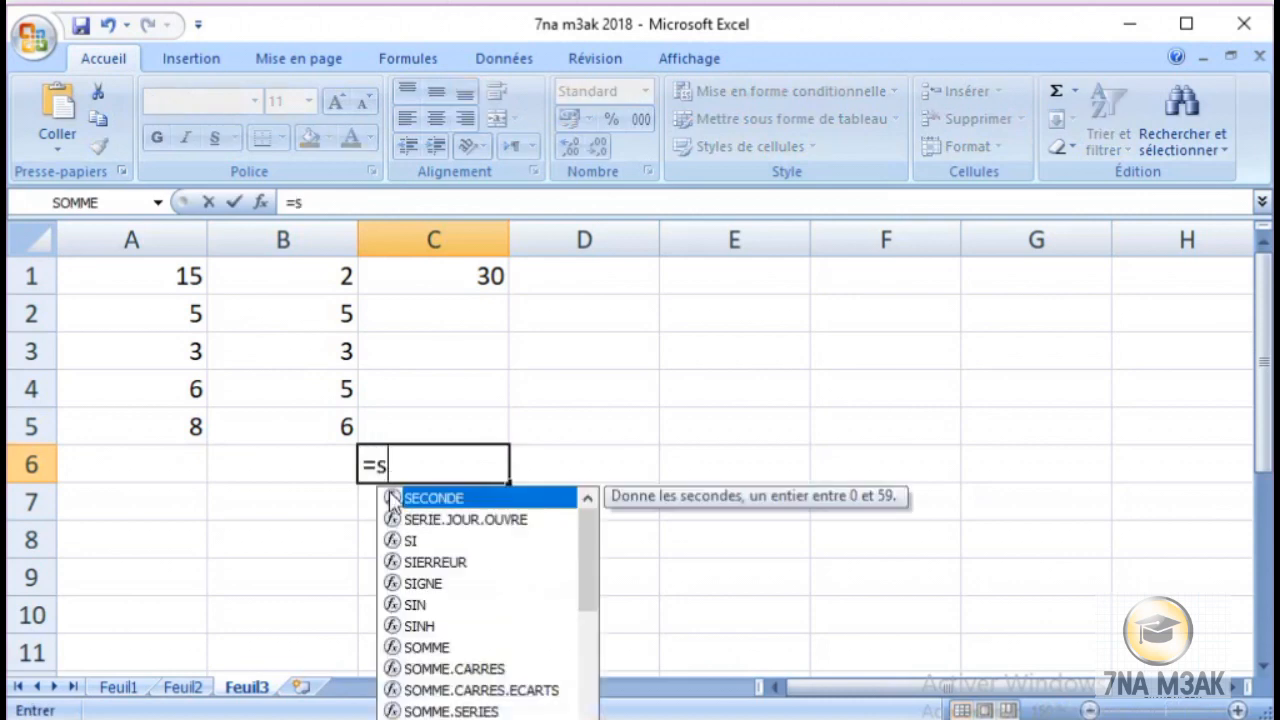
{"action": "type", "text": "o"}
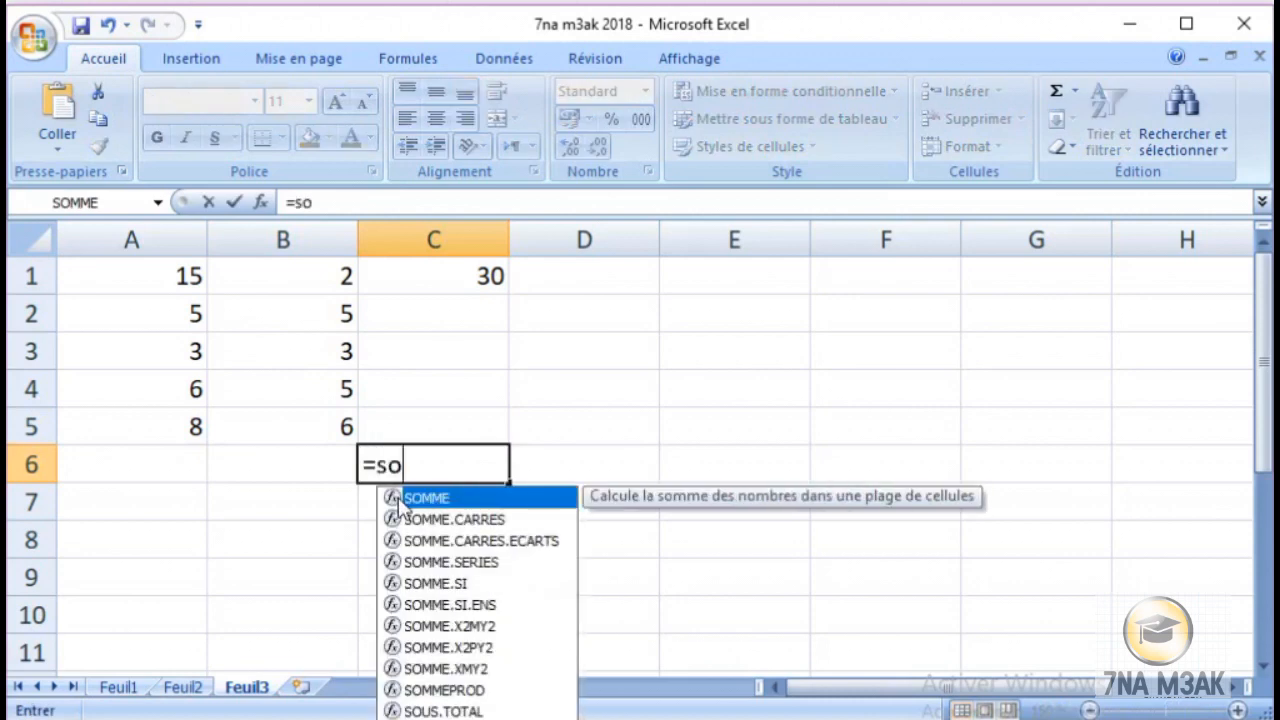
{"action": "double_click", "coordinate": [398, 498]}
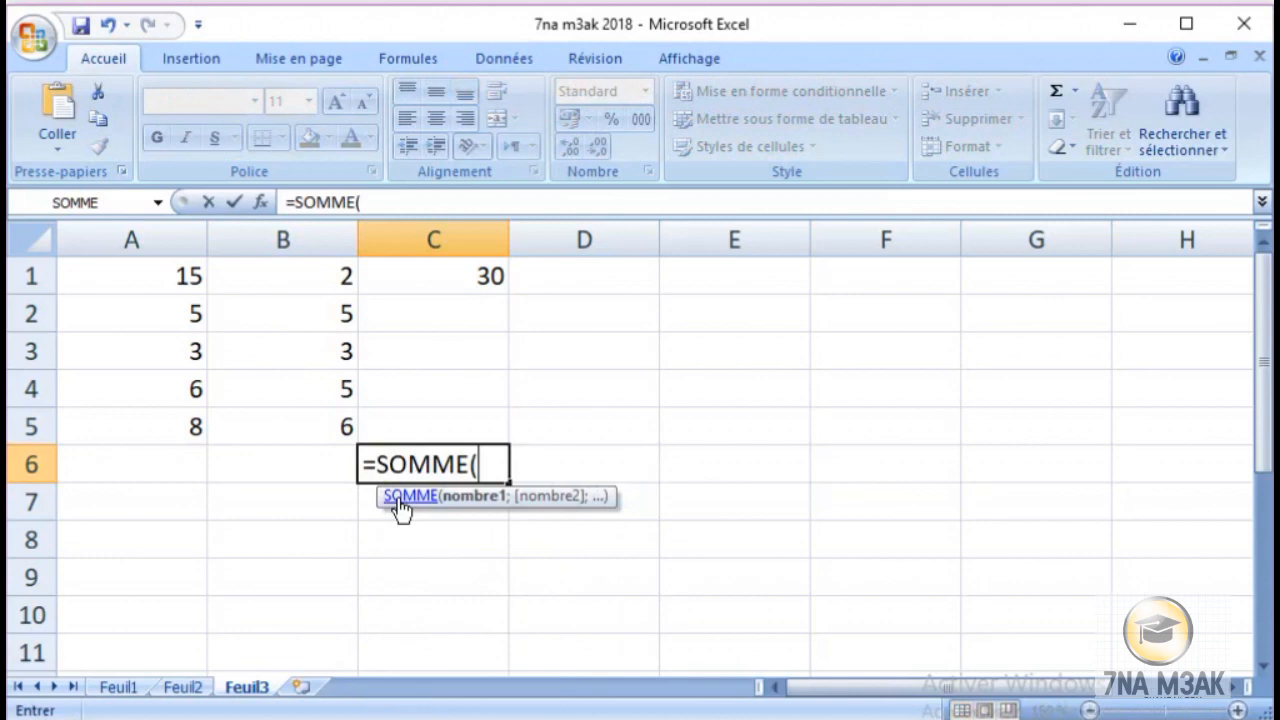
{"action": "left_click", "coordinate": [192, 279]}
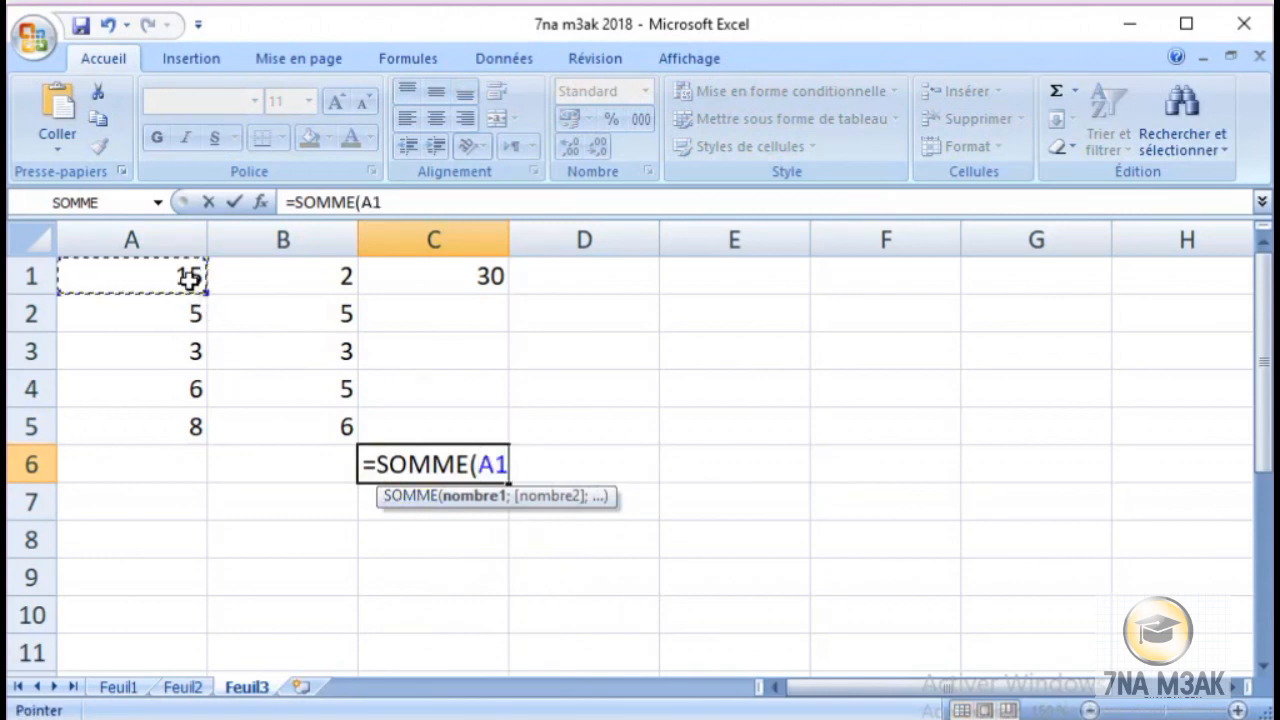
{"action": "left_click_drag", "start_coordinate": [188, 278], "coordinate": [262, 418]}
{"action": "type", "text": "="}
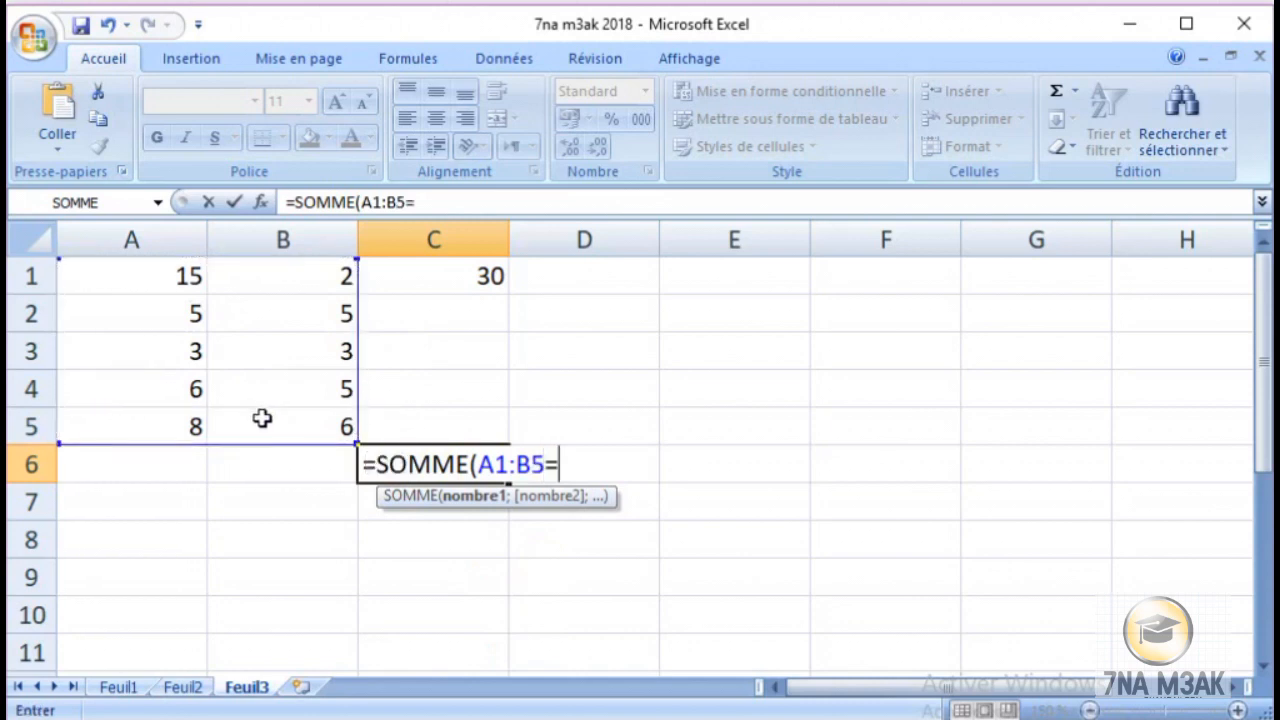
{"action": "key", "text": "BackSpace"}
{"action": "type", "text": ")"}
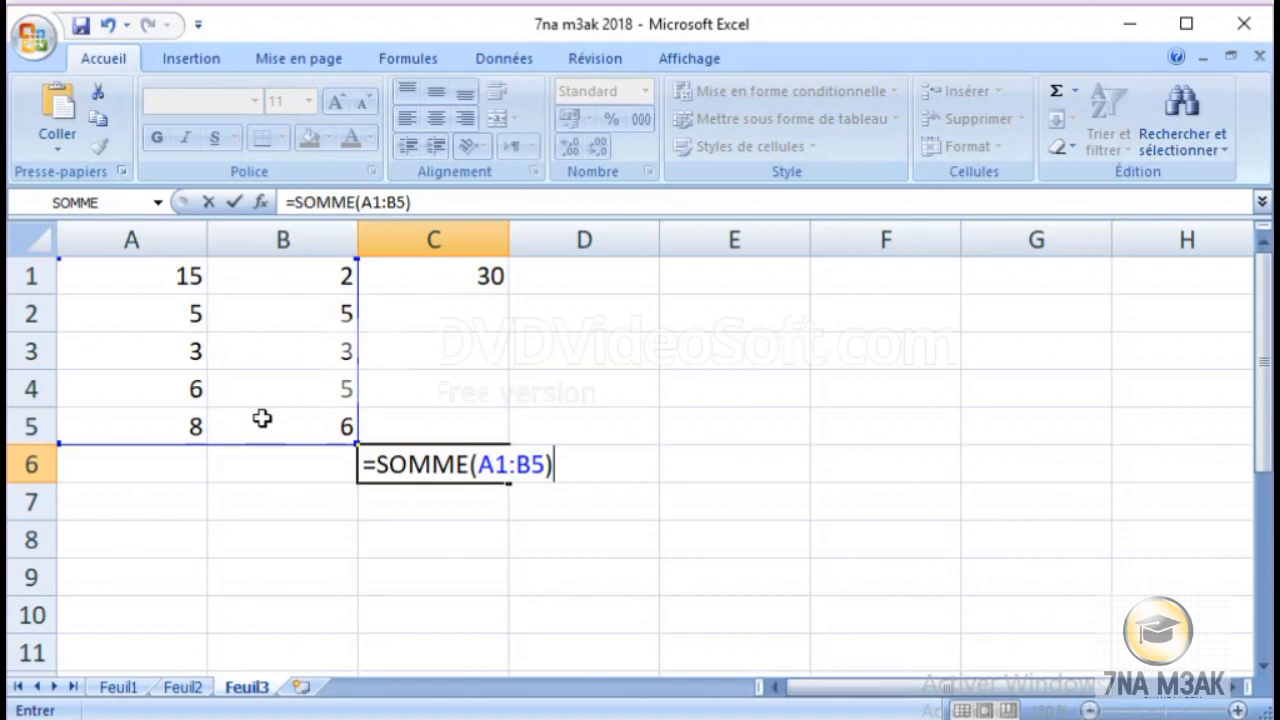
Erase the whole SOMME formula being written in cell C6
{"action": "key", "text": "BackSpace"}
{"action": "key", "text": "BackSpace"}
{"action": "key", "text": "BackSpace"}
{"action": "key", "text": "BackSpace"}
{"action": "key", "text": "BackSpace"}
{"action": "key", "text": "BackSpace"}
{"action": "key", "text": "BackSpace"}
{"action": "key", "text": "BackSpace"}
{"action": "key", "text": "BackSpace"}
{"action": "key", "text": "BackSpace"}
{"action": "key", "text": "BackSpace"}
{"action": "key", "text": "BackSpace"}
{"action": "key", "text": "BackSpace"}
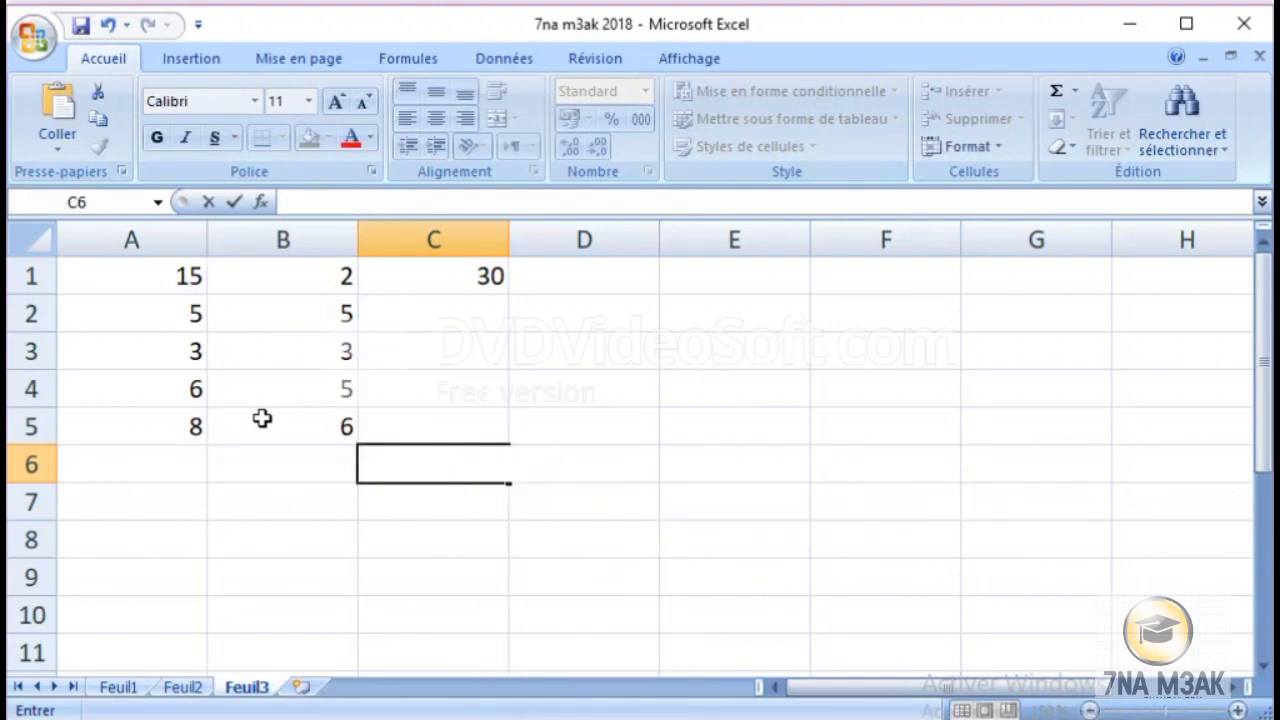
Switch to the PowerPoint slideshow to review the parts of a formula, and return to the Excel workbook
{"action": "key", "text": "alt+Tab"}
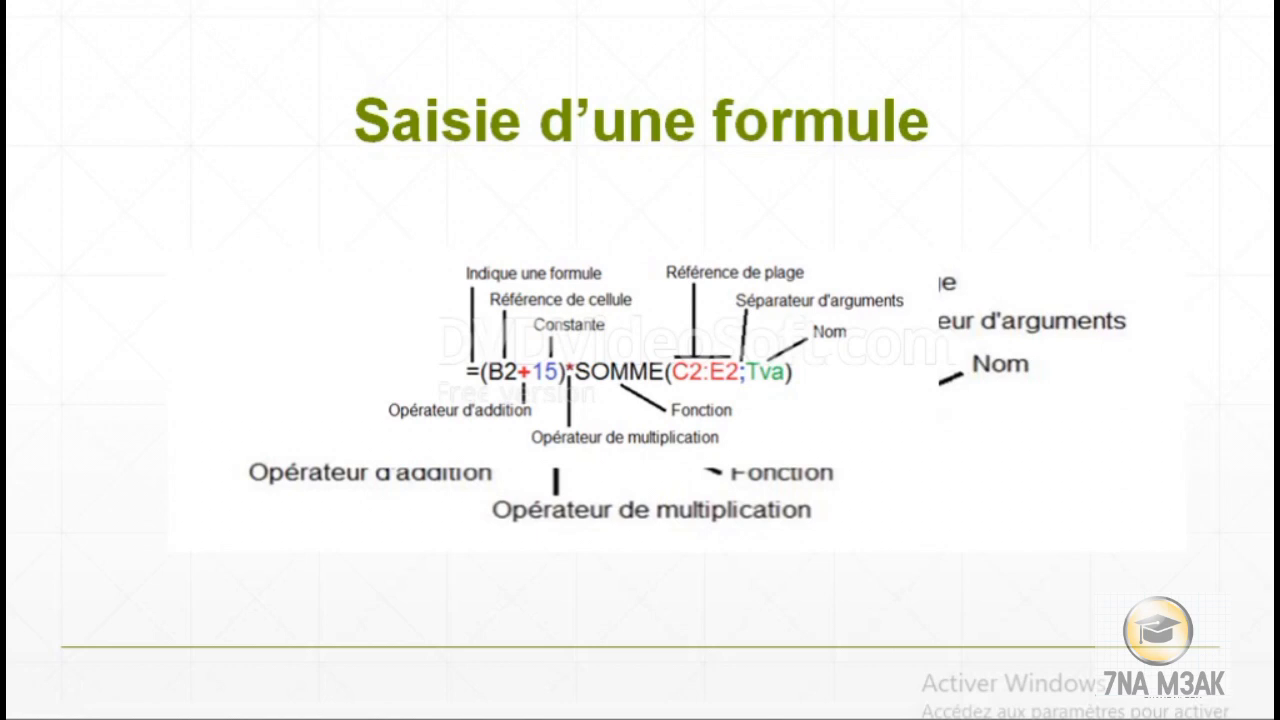
{"action": "key", "text": "alt+Tab"}
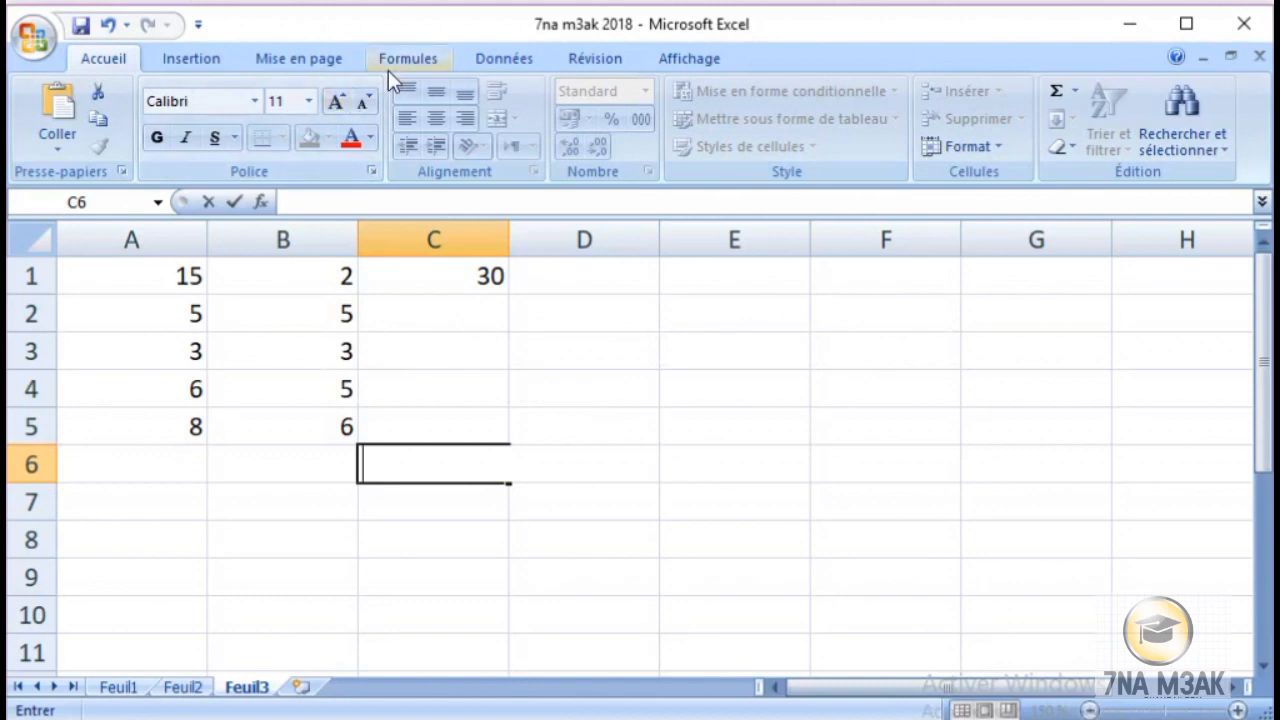
Browse the Financier, Logique and Texte function categories of the formula library, and switch back to the PowerPoint slideshow
{"action": "left_click", "coordinate": [389, 72]}
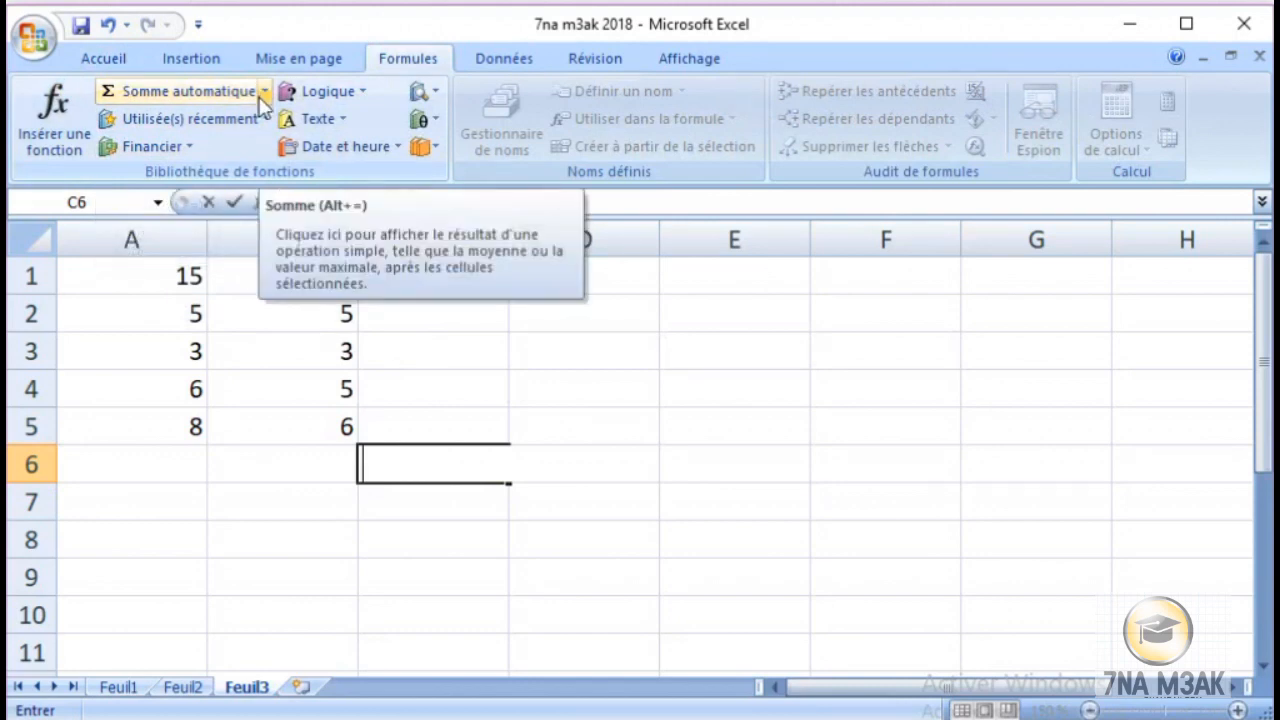
{"action": "left_click", "coordinate": [193, 156]}
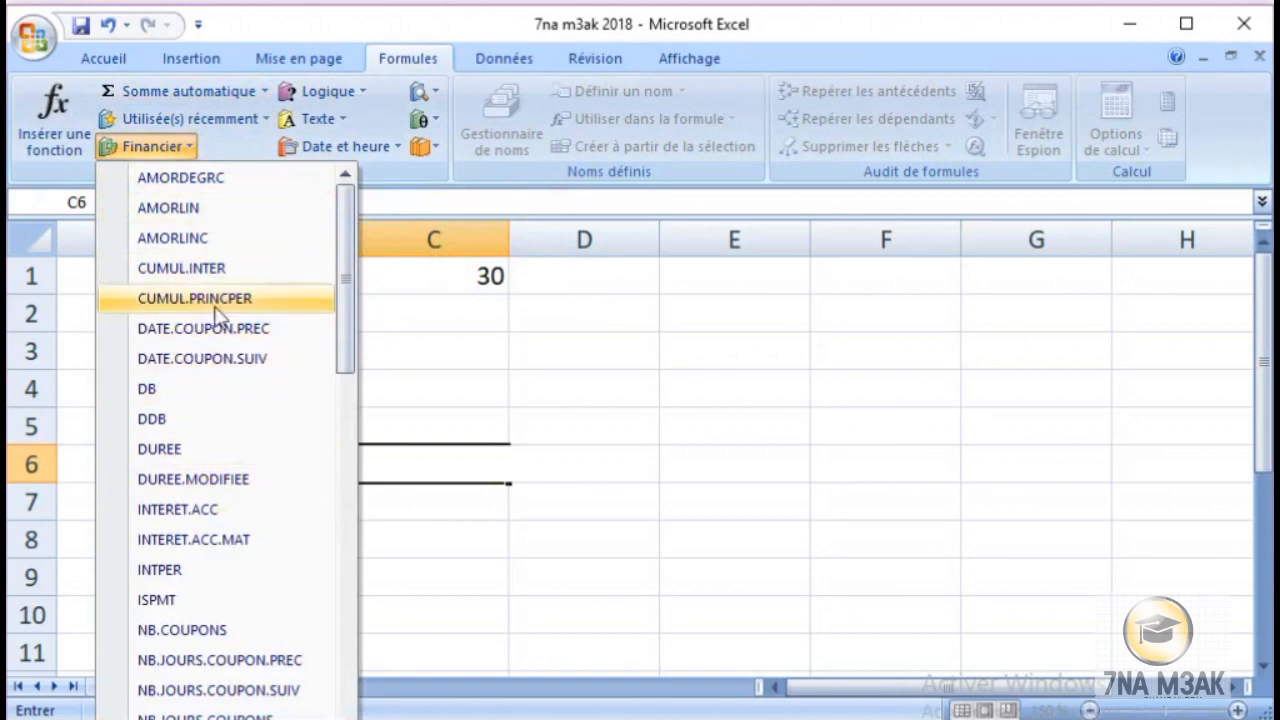
{"action": "left_click", "coordinate": [318, 95]}
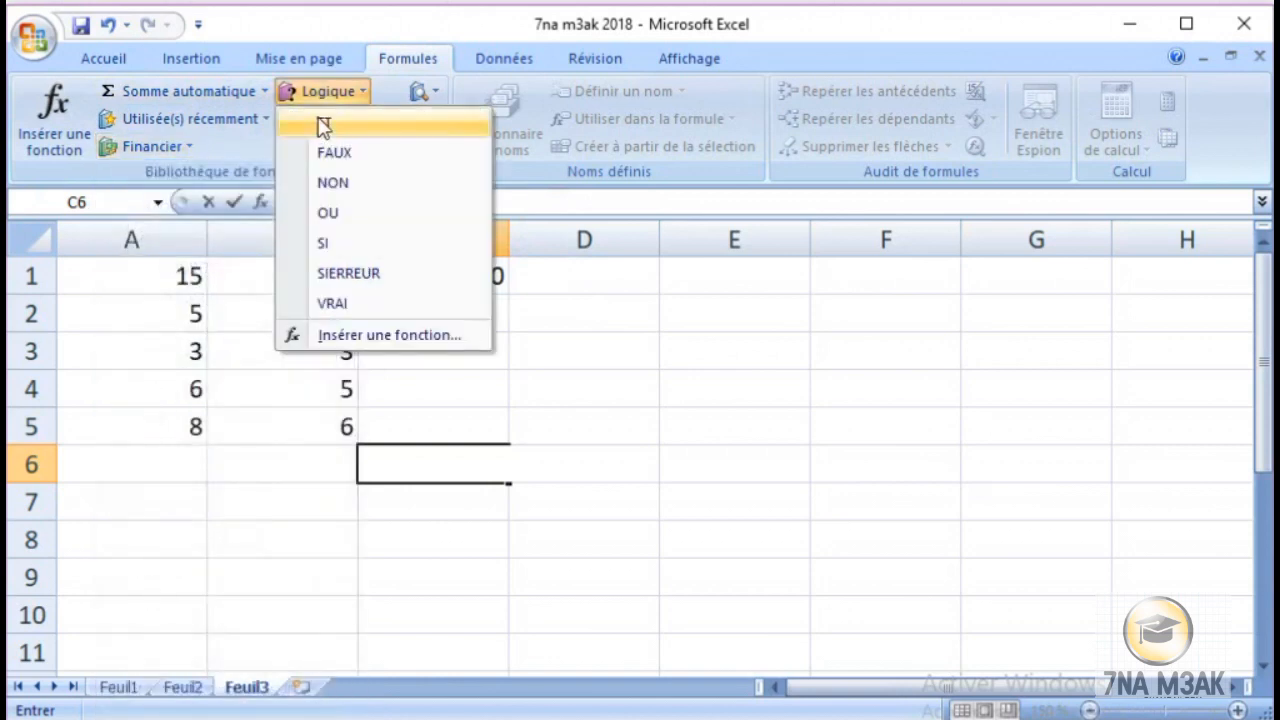
{"action": "left_click", "coordinate": [251, 160]}
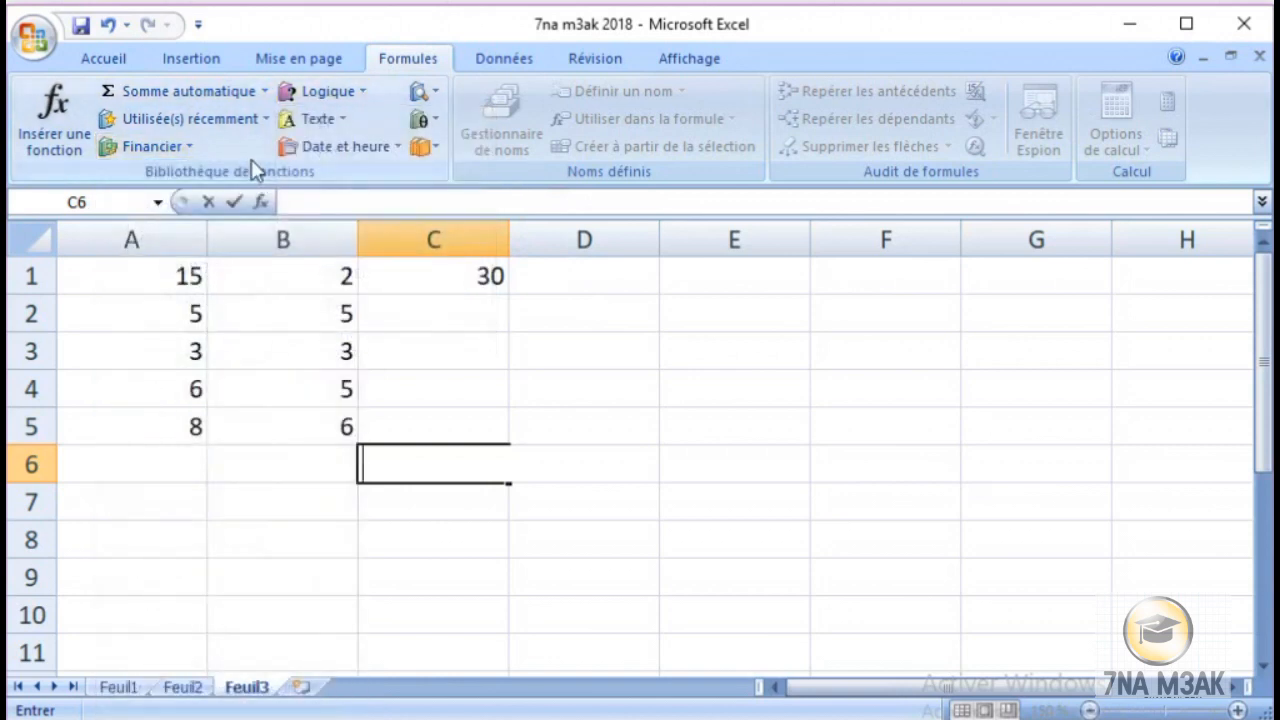
{"action": "left_click", "coordinate": [318, 119]}
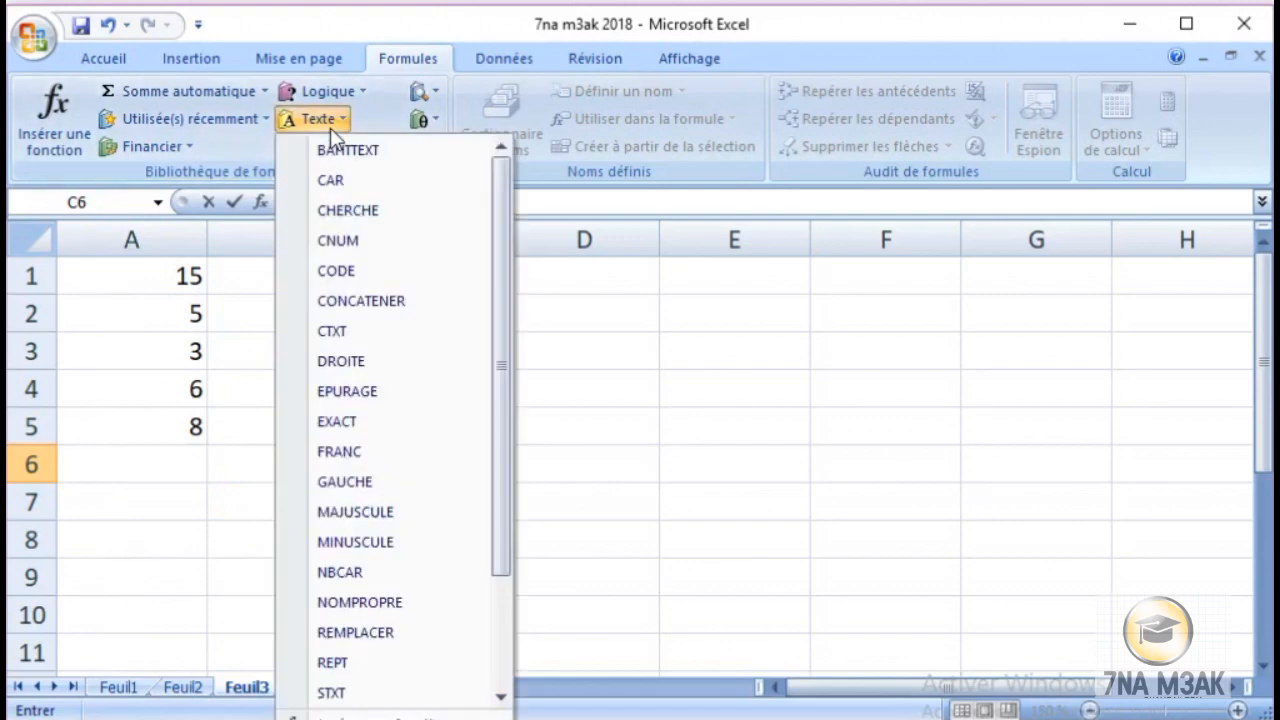
{"action": "key", "text": "alt+Tab"}
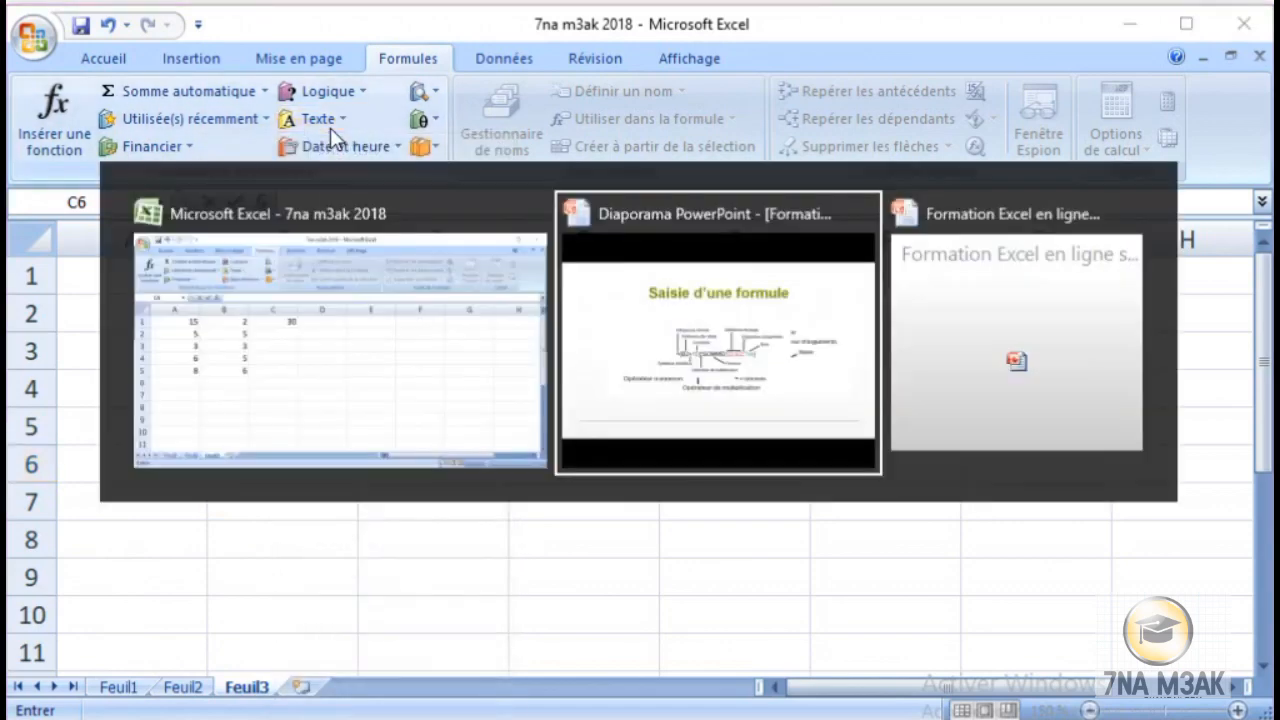